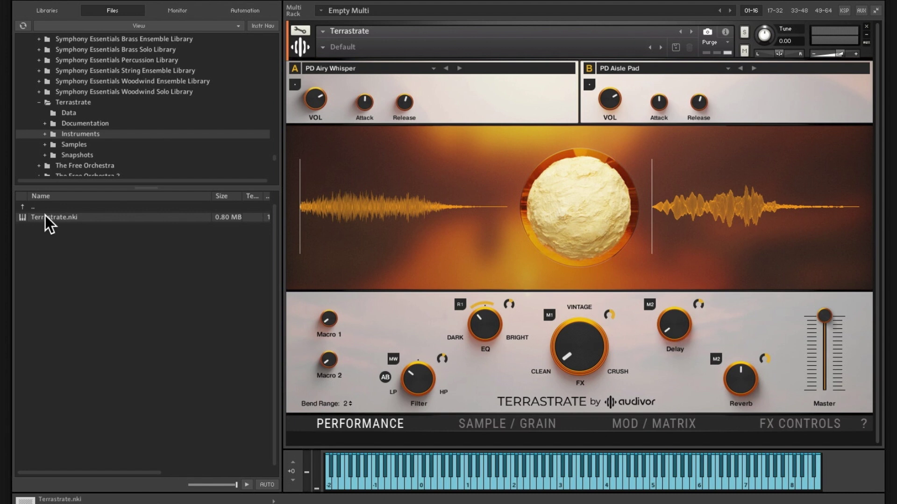
Look through the factory snapshot categories and load Almost Human Drone from 01a. Synth Pads.
left_click(323, 48)
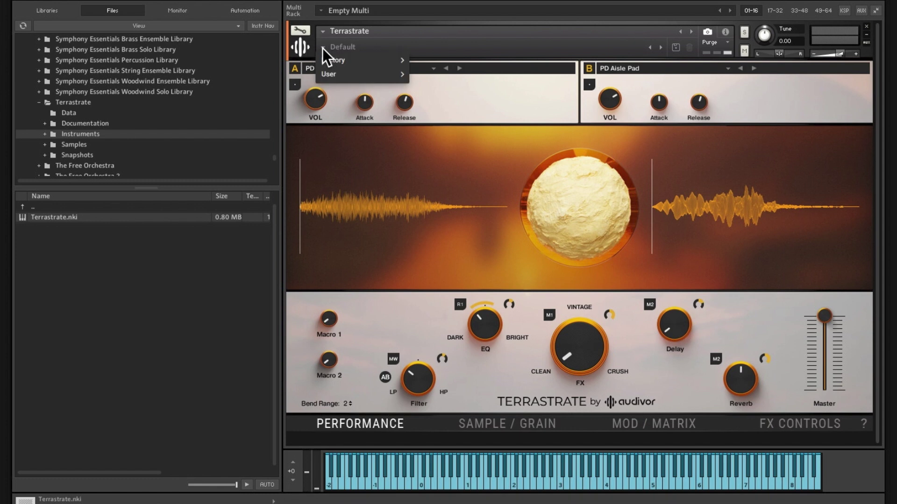
mouse_move(333, 58)
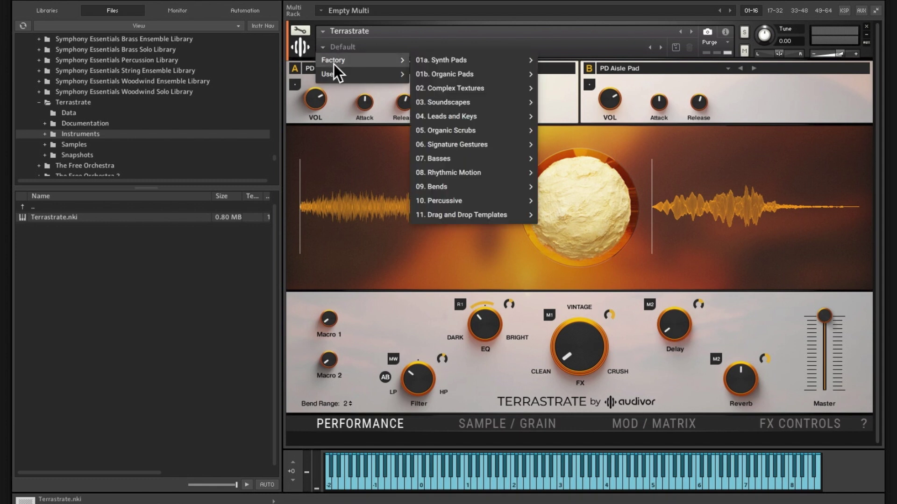
mouse_move(332, 73)
mouse_move(447, 60)
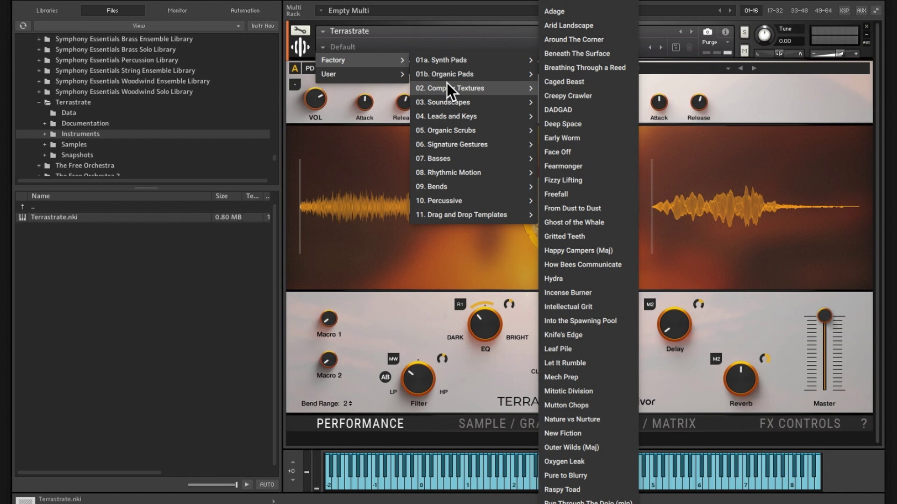
mouse_move(449, 100)
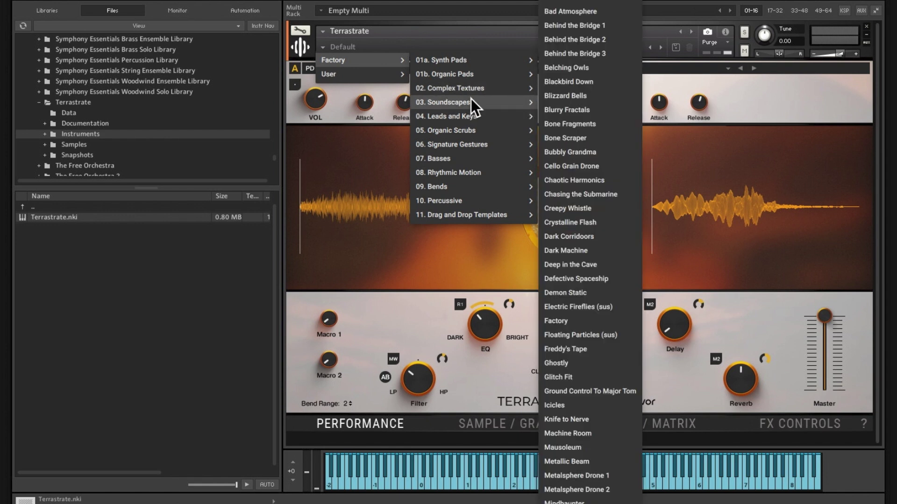
mouse_move(487, 119)
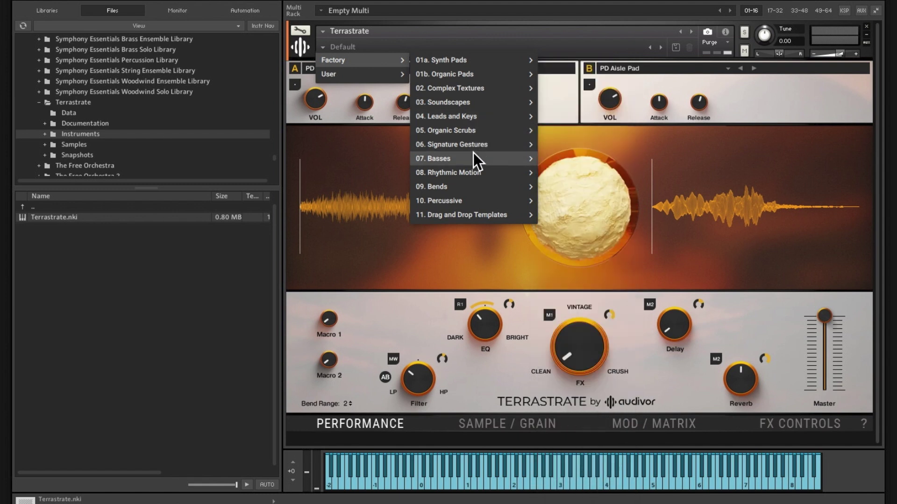
mouse_move(469, 175)
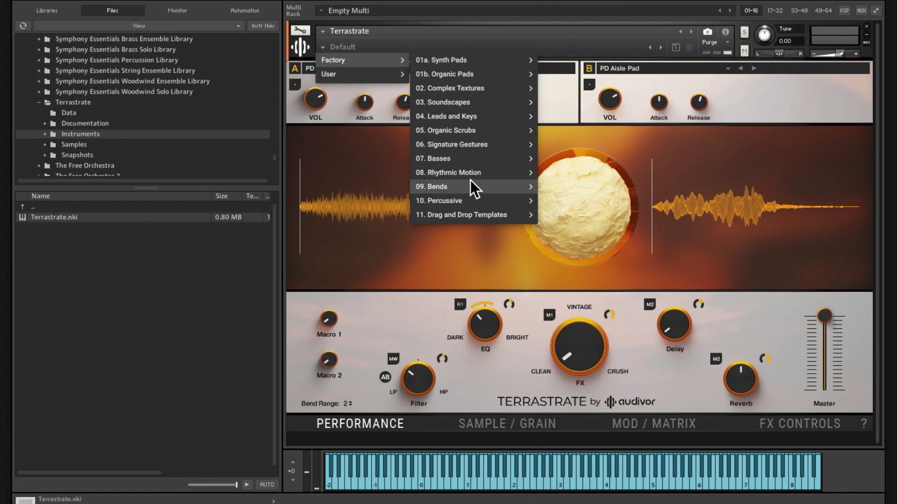
mouse_move(469, 195)
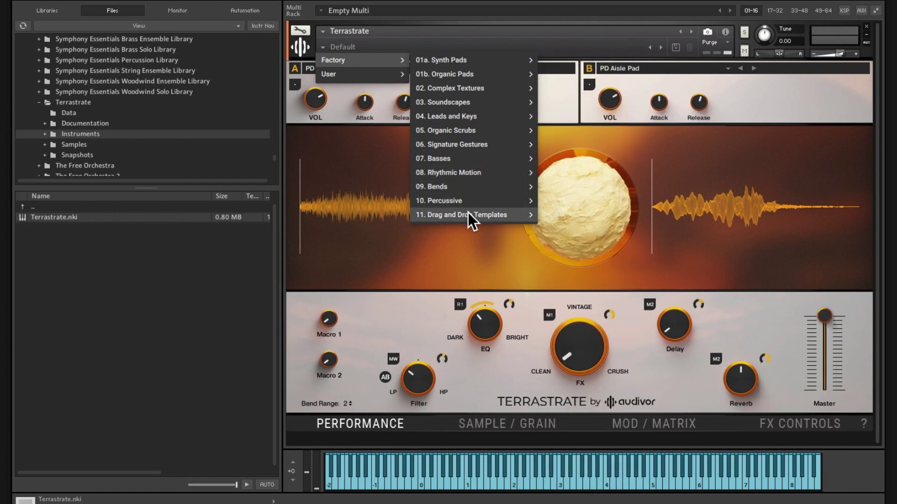
mouse_move(468, 213)
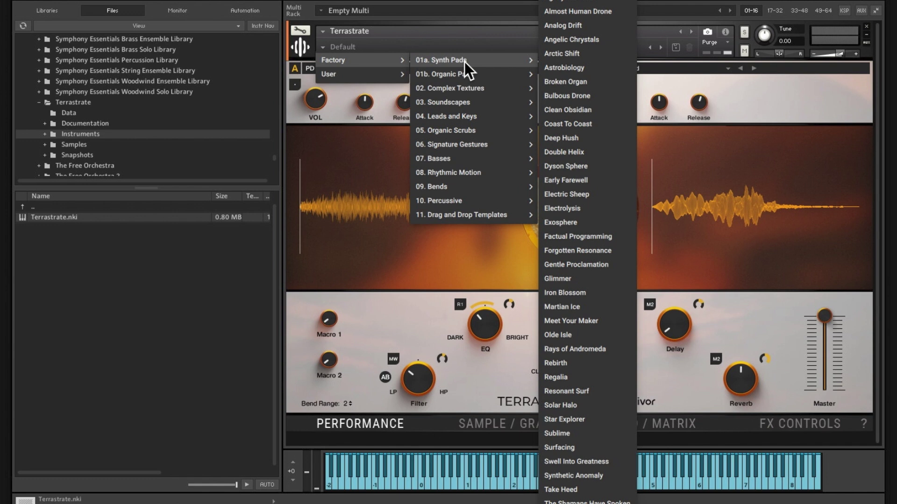
left_click(598, 10)
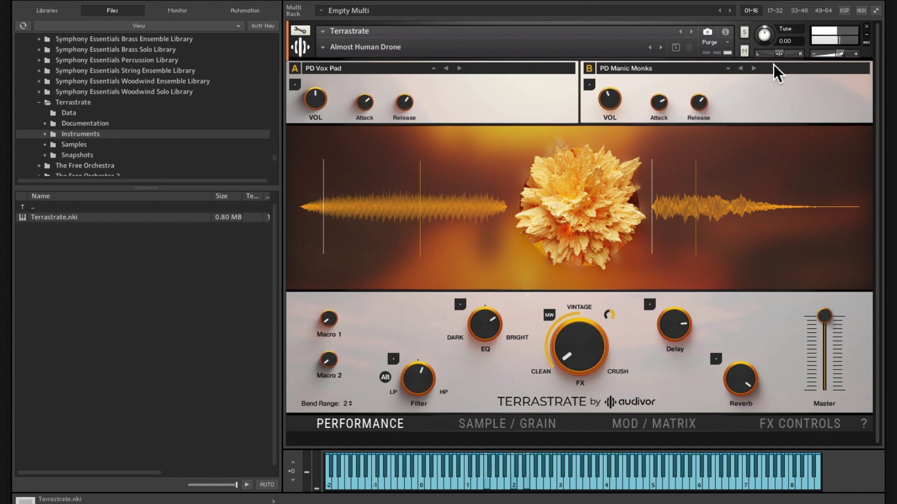
left_click_drag(840, 54, 840, 53)
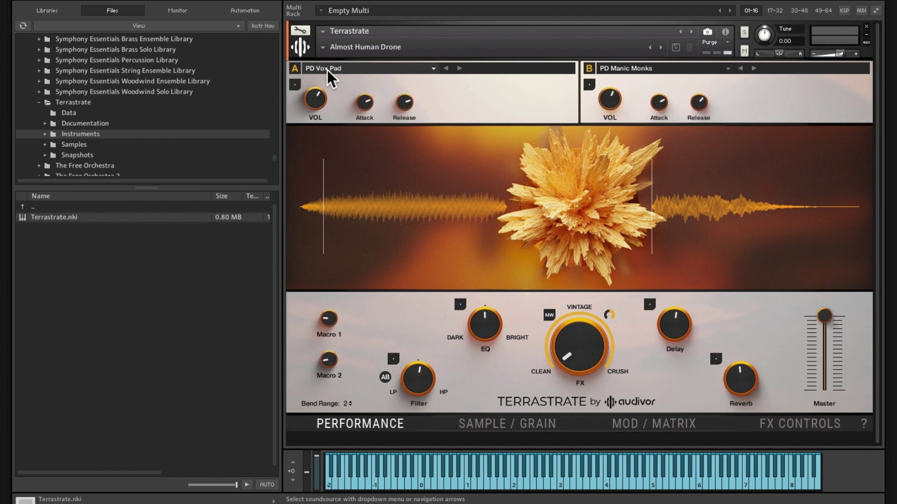
Step through alternative sound sources for layer A and return it to PD Vox Pad.
scroll(327, 70, "down", 8)
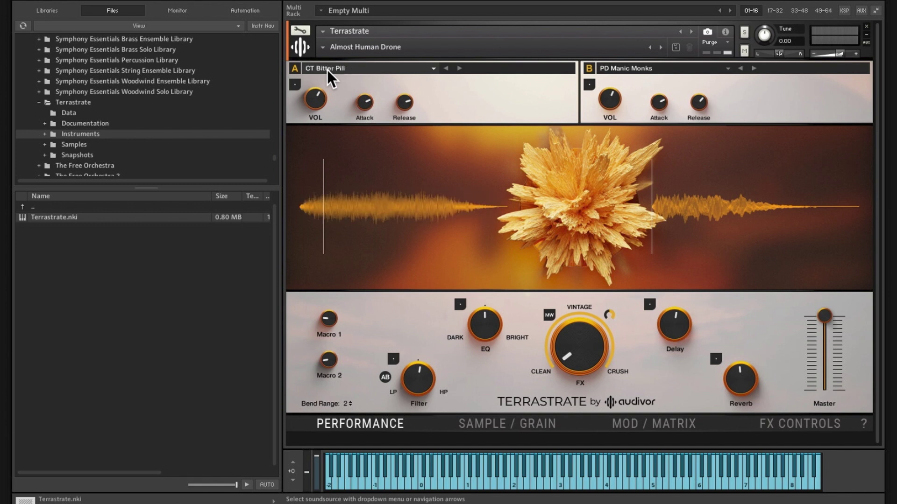
scroll(327, 70, "down", 4)
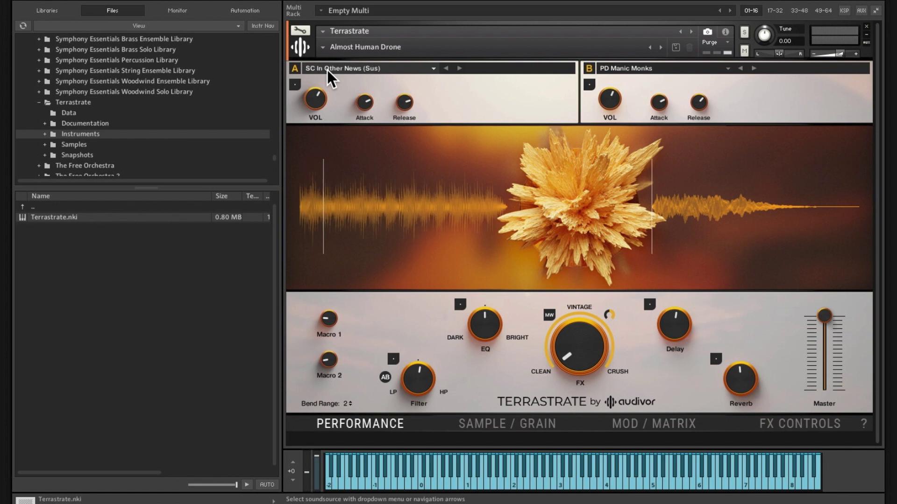
scroll(327, 69, "down", 1)
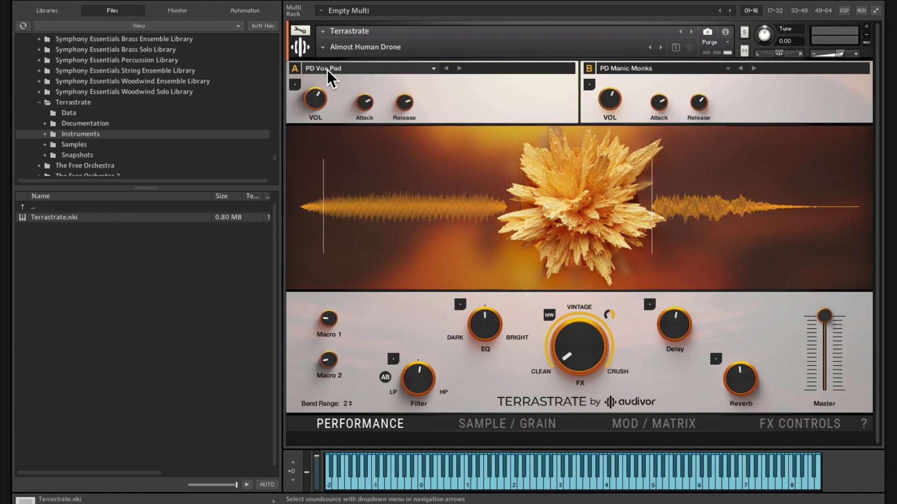
left_click(461, 69)
left_click(460, 69)
left_click(447, 68)
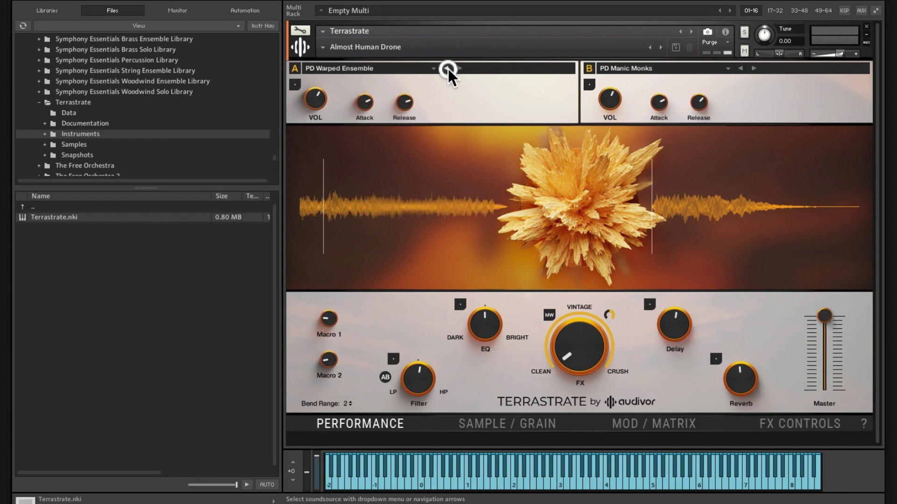
left_click(447, 69)
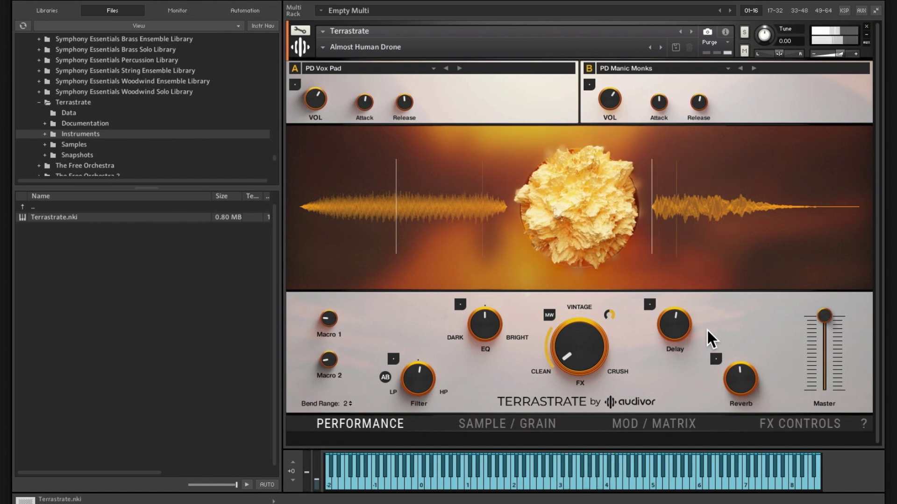
Look over the Sample / Grain, Mod / Matrix and FX Controls pages of the snapshot.
left_click(497, 419)
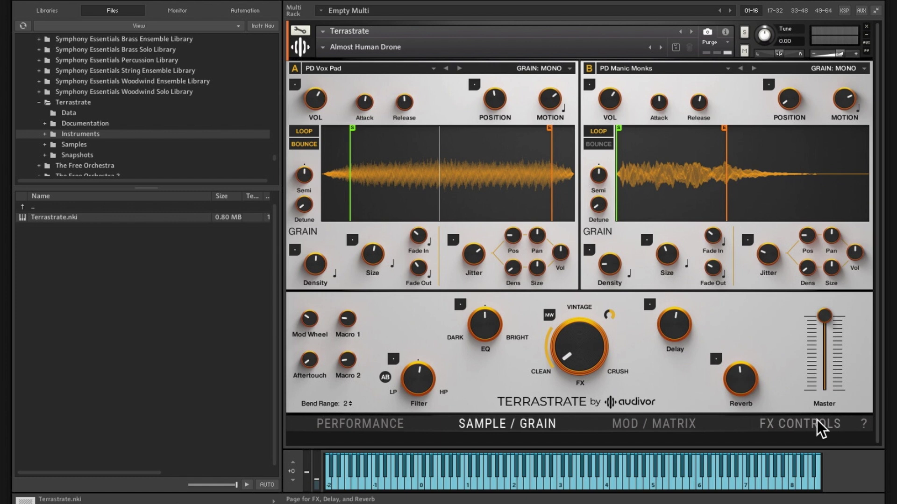
left_click(668, 427)
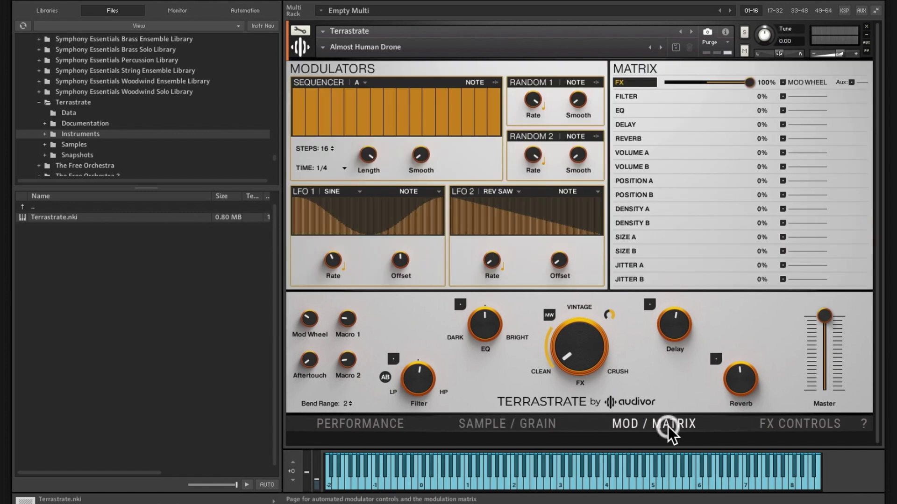
left_click(789, 429)
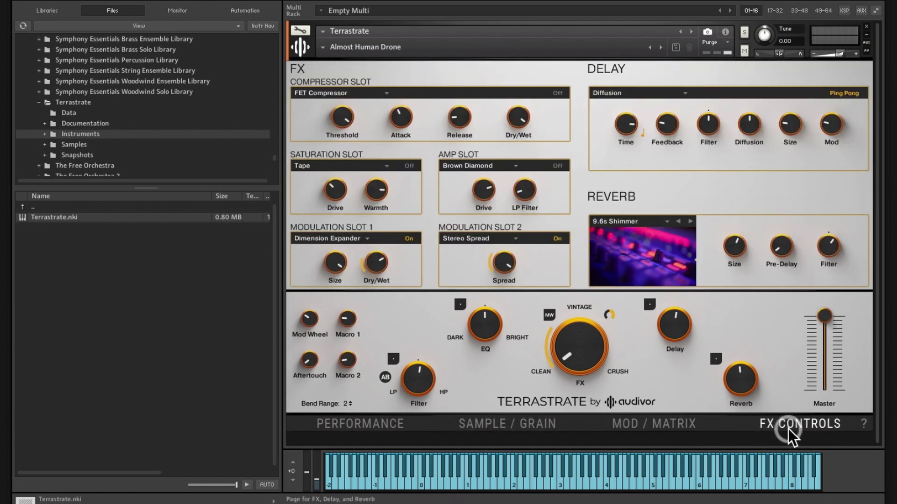
left_click(678, 424)
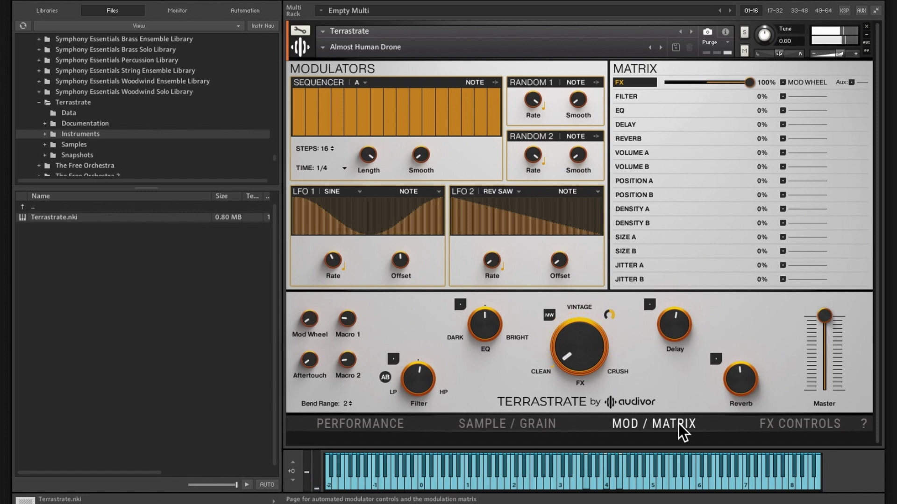
Turn on the FET Compressor in the compressor slot of the FX Controls page.
left_click(781, 416)
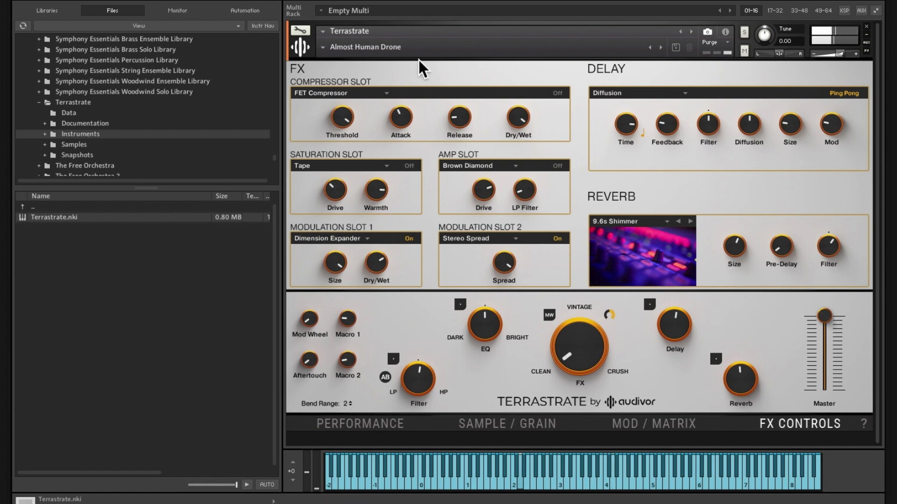
left_click(520, 94)
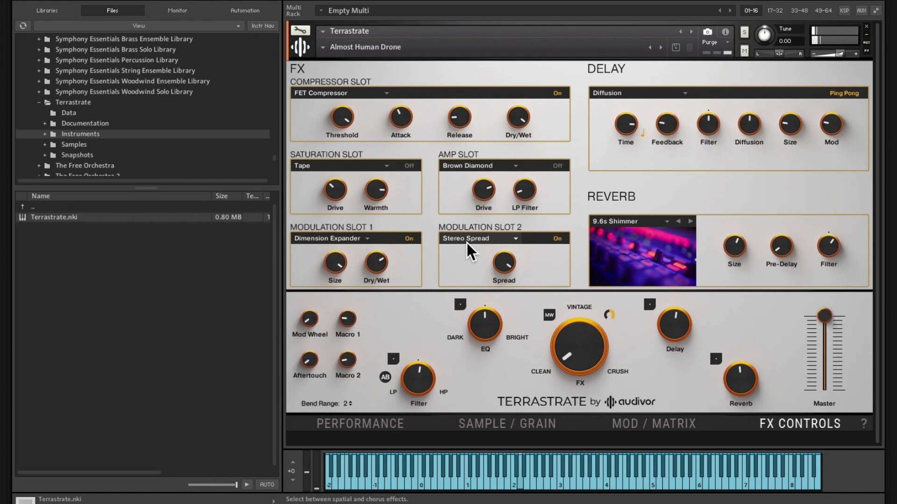
Compare the controls shared across the Mod / Matrix, Sample / Grain, Performance and FX Controls pages, ending on Performance.
left_click(654, 424)
left_click(500, 422)
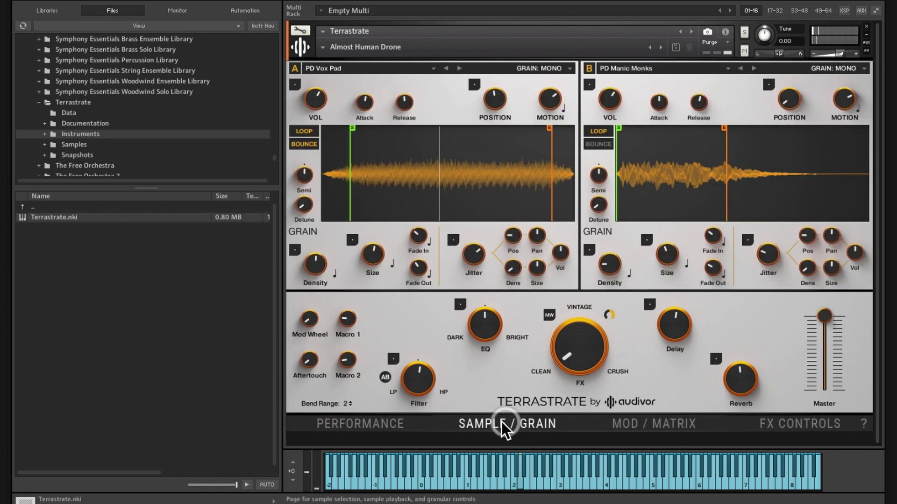
left_click(381, 422)
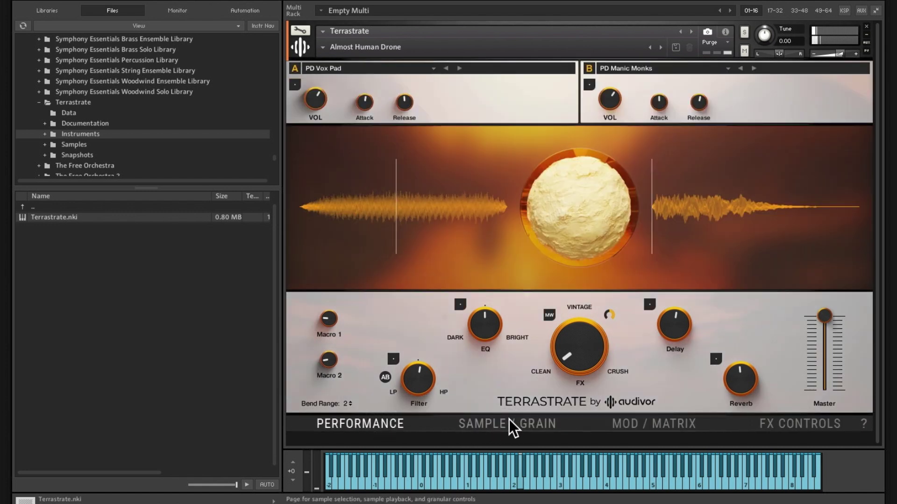
left_click(474, 422)
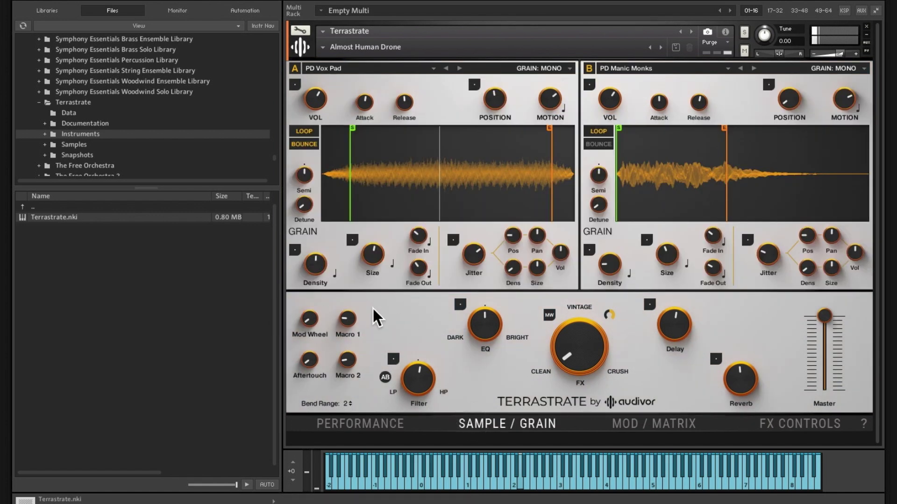
left_click(668, 426)
left_click(786, 420)
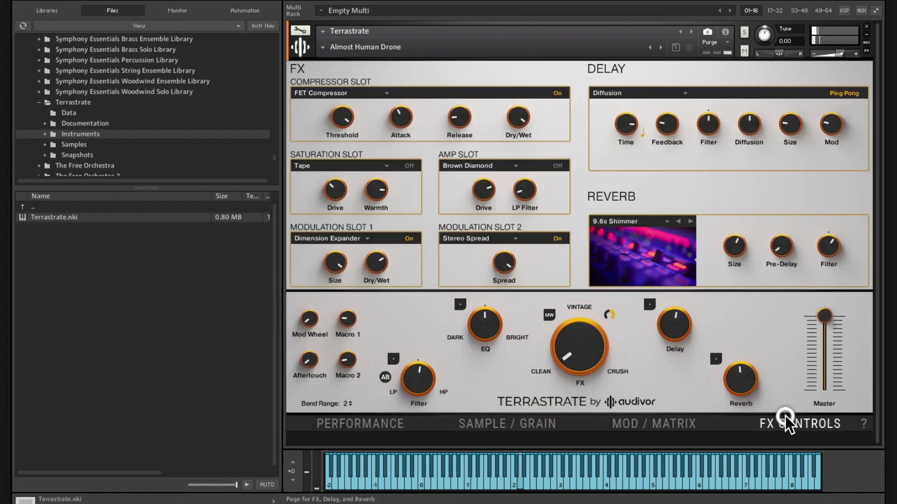
left_click(474, 423)
left_click(385, 426)
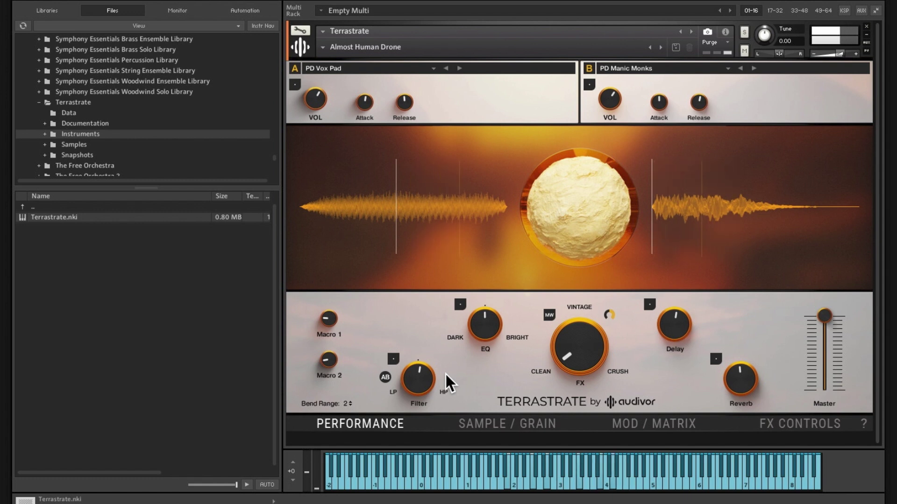
Load the factory snapshot Bioluminescence from 01b. Organic Pads.
left_click(322, 47)
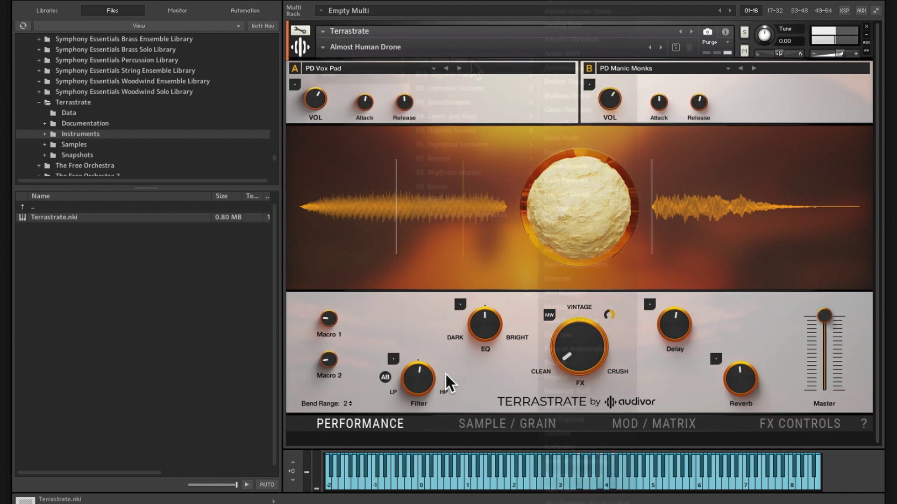
mouse_move(360, 59)
mouse_move(471, 61)
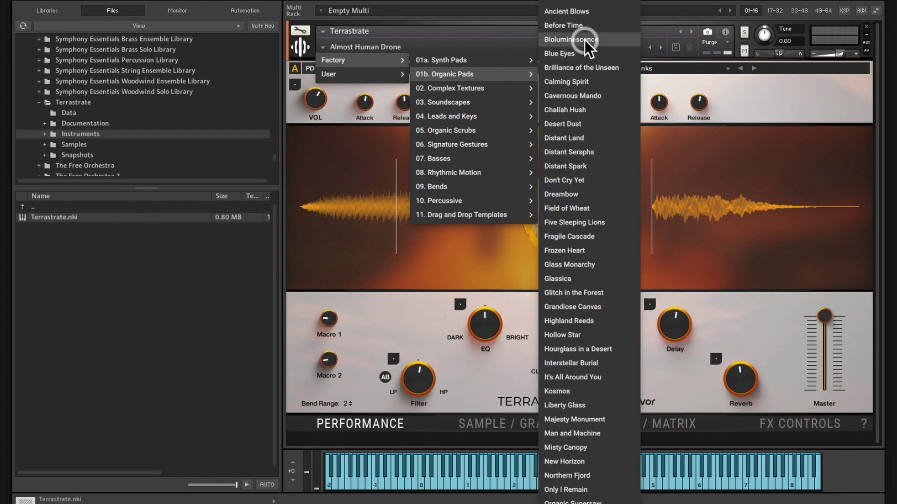
left_click(585, 41)
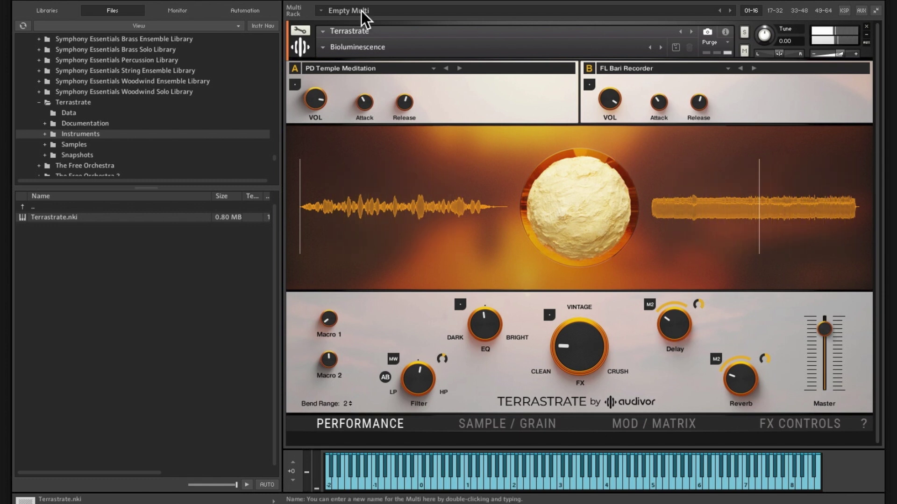
Load the factory snapshot Beneath The Surface from 02. Complex Textures.
left_click(322, 48)
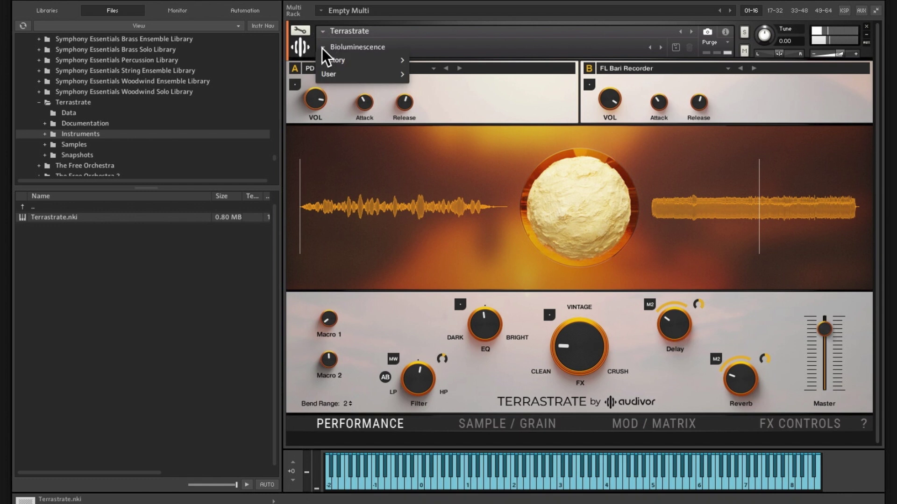
mouse_move(492, 72)
mouse_move(486, 87)
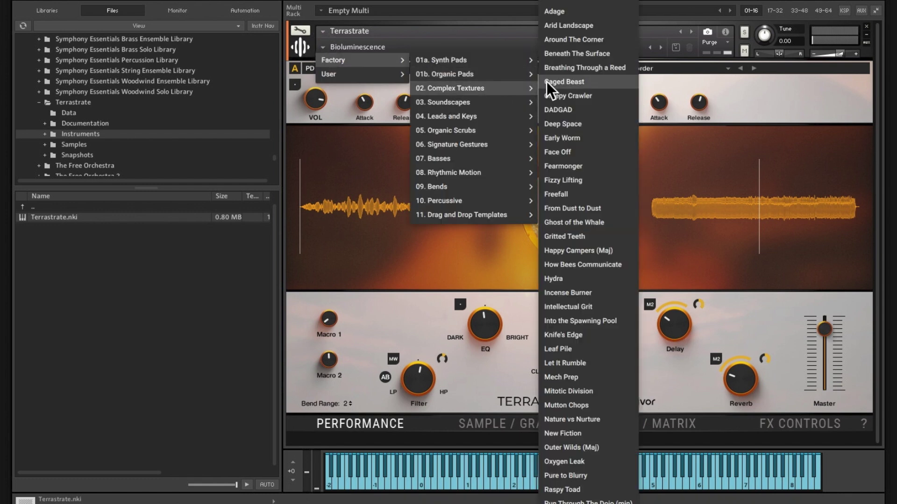
left_click(564, 54)
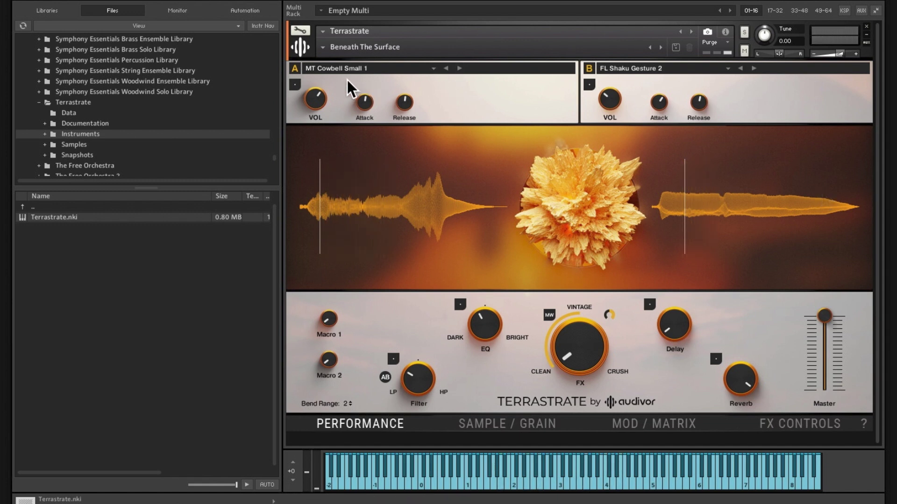
Switch layer A to the MT Cym Bow sound source and browse its source list through the PD, CT and SC entries.
left_click(458, 68)
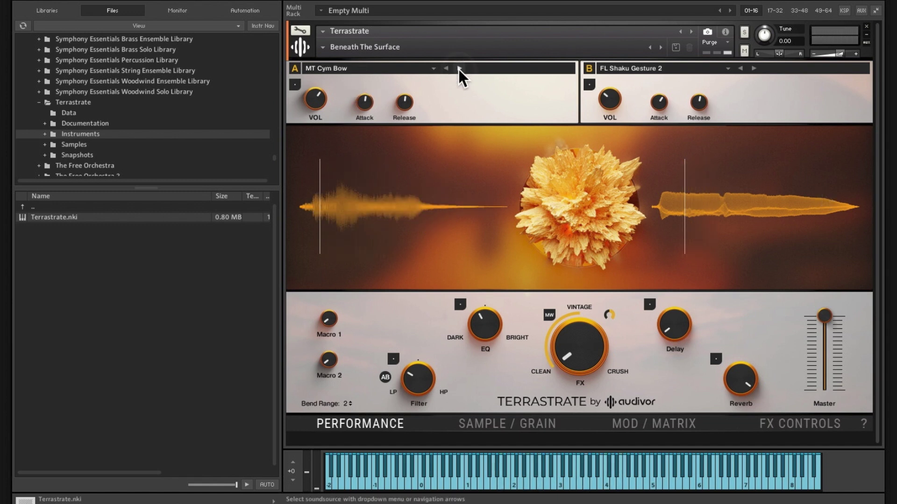
left_click(433, 68)
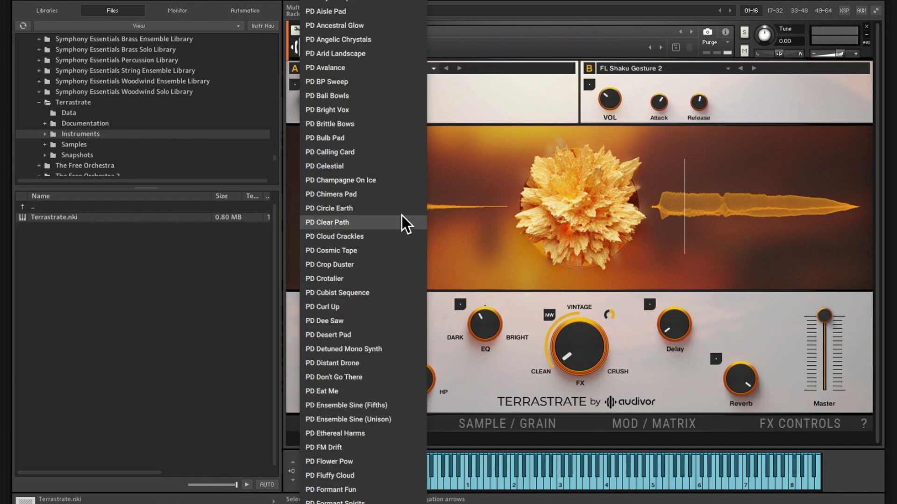
scroll(366, 208, "down", 12)
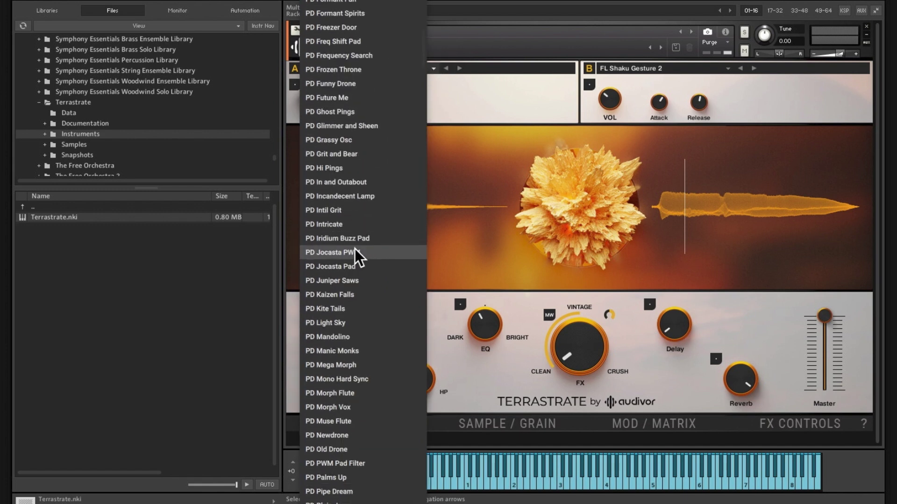
scroll(355, 256, "down", 20)
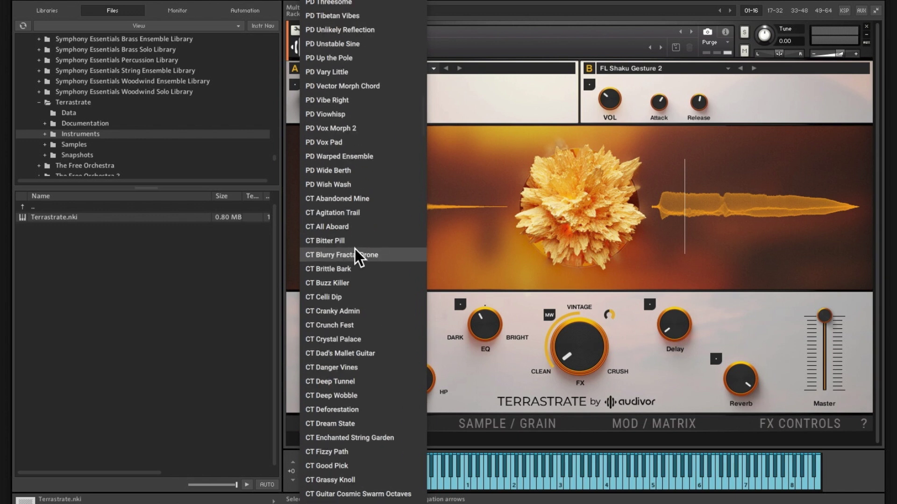
scroll(341, 177, "down", 3)
scroll(357, 215, "down", 20)
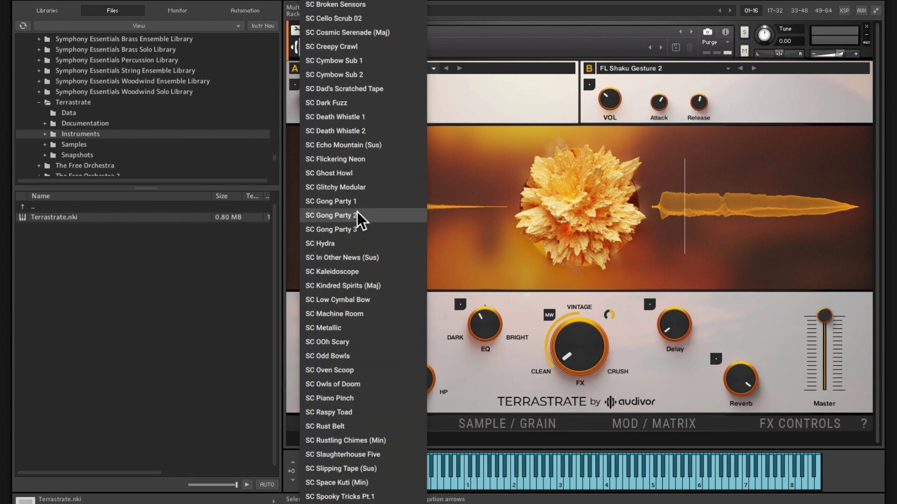
scroll(357, 212, "down", 6)
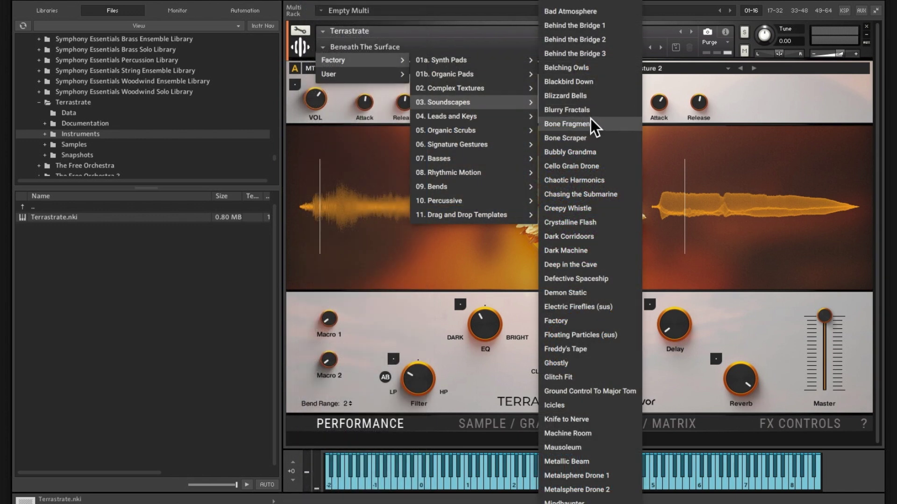
Load the factory snapshots Bad Atmosphere, Bone Scraper and Defective Spaceship in turn from 03. Soundscapes.
left_click(584, 16)
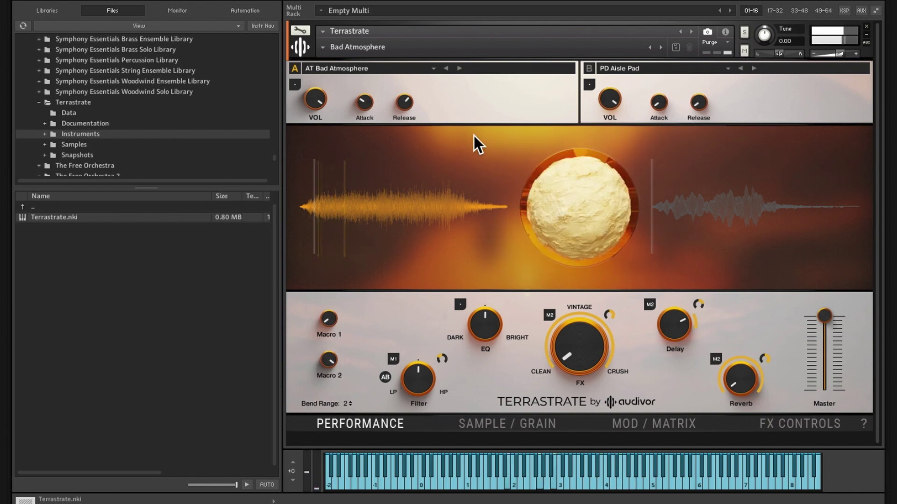
left_click(322, 47)
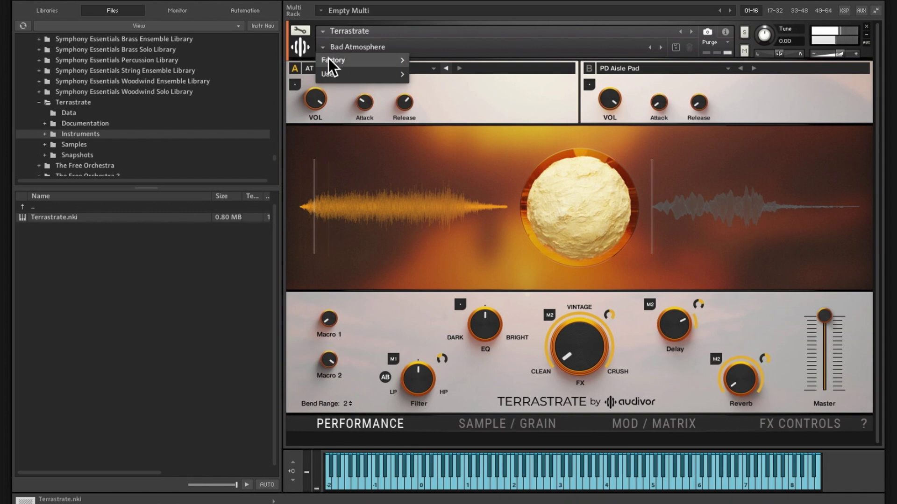
mouse_move(329, 60)
mouse_move(480, 101)
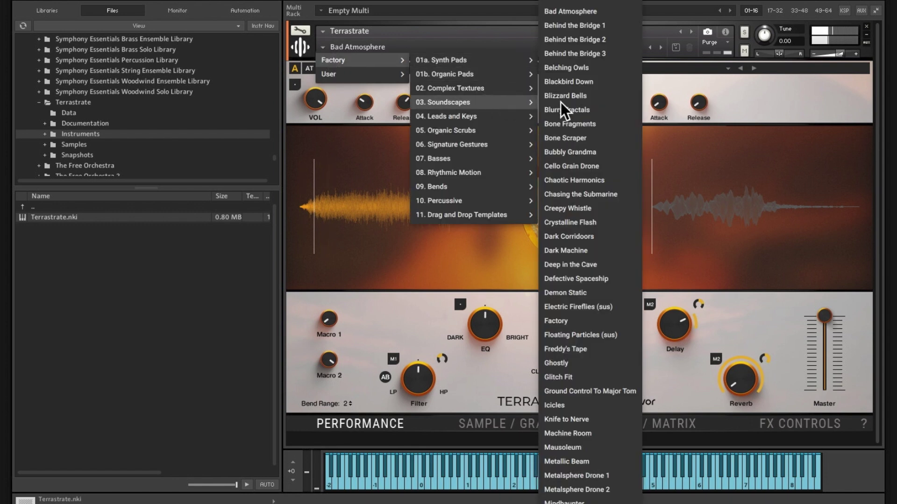
left_click(567, 138)
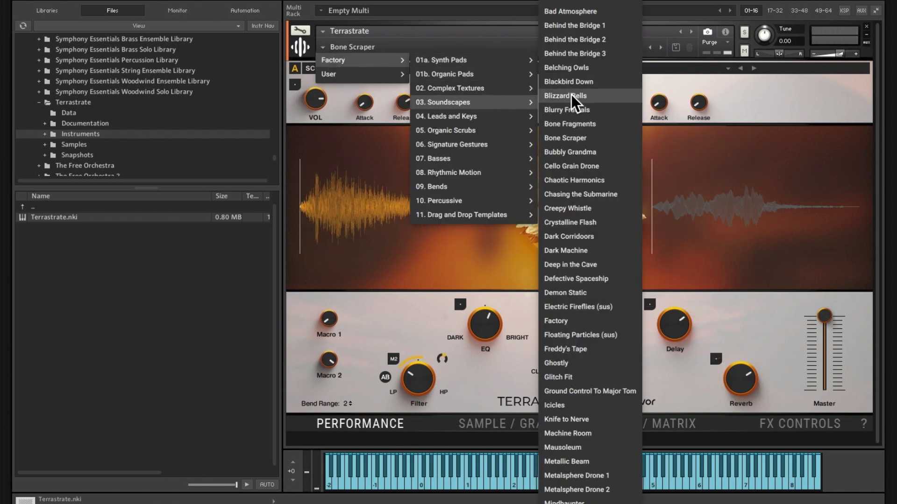
left_click(592, 272)
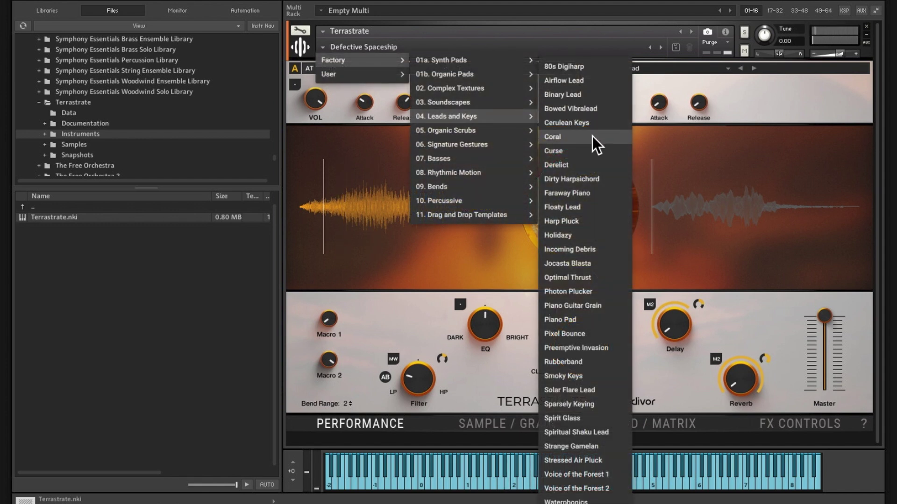
Load the factory snapshot Bowed Vibralead from 04. Leads and Keys, followed by Adrenaline Boost from 05. Organic Scrubs.
left_click(586, 111)
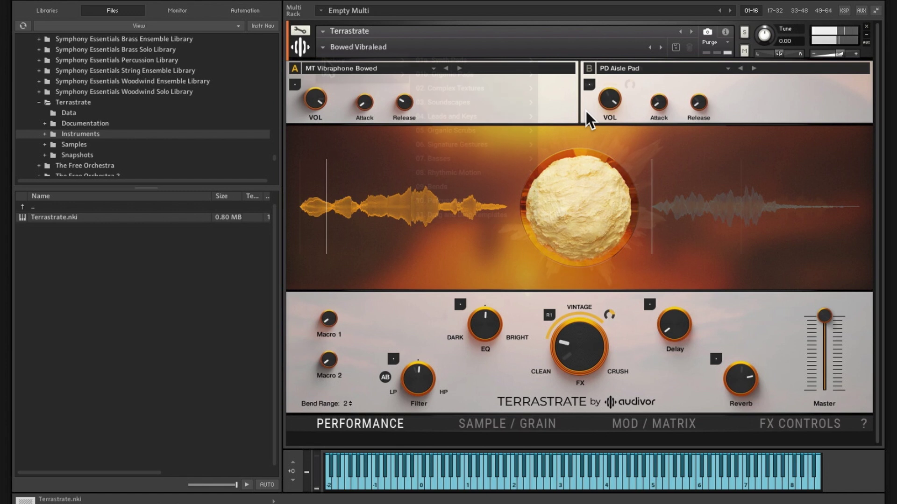
left_click(345, 47)
mouse_move(475, 127)
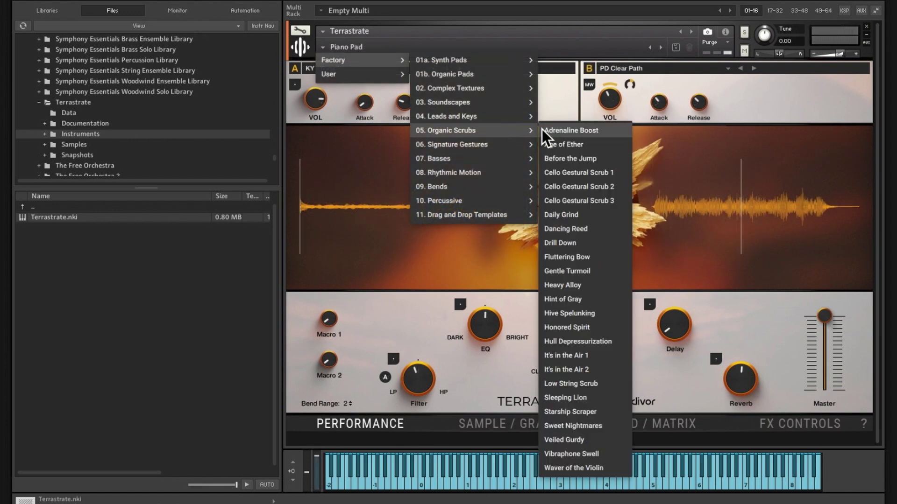
left_click(584, 131)
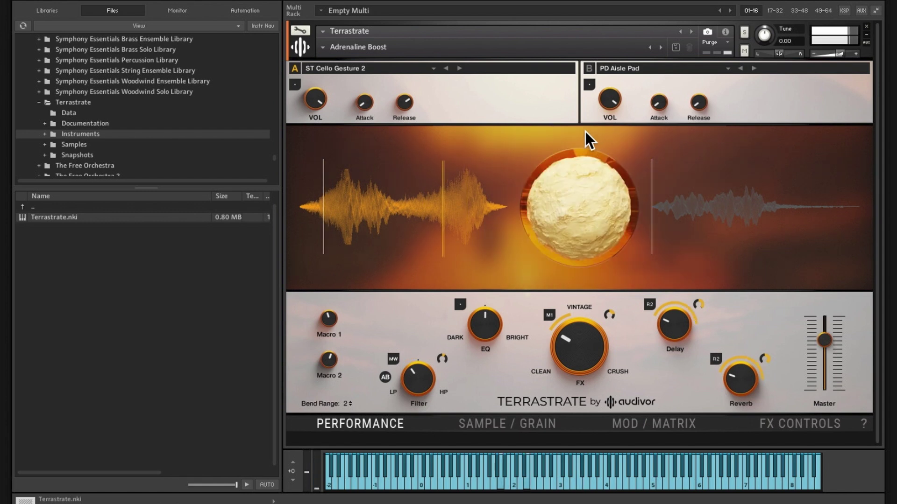
Load the factory snapshot Chakra Breath from 06. Signature Gestures, followed by Bad Hombre from 07. Basses.
left_click(322, 50)
mouse_move(331, 60)
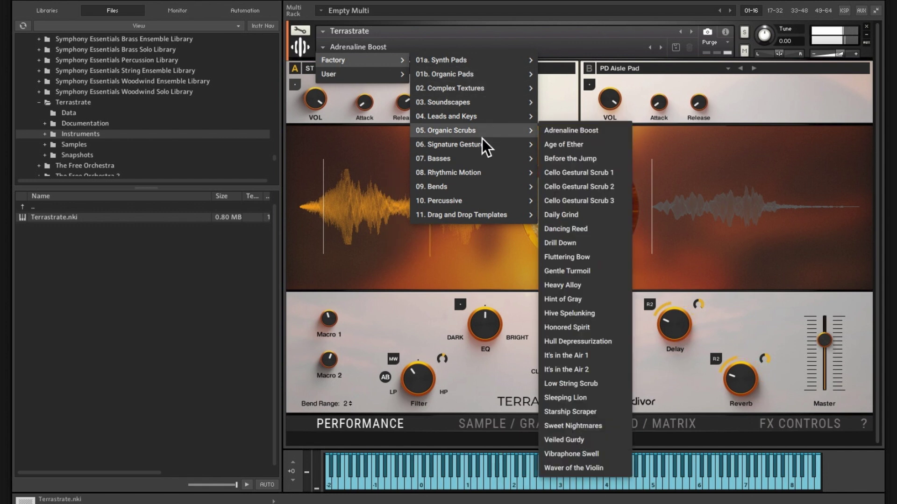
mouse_move(482, 140)
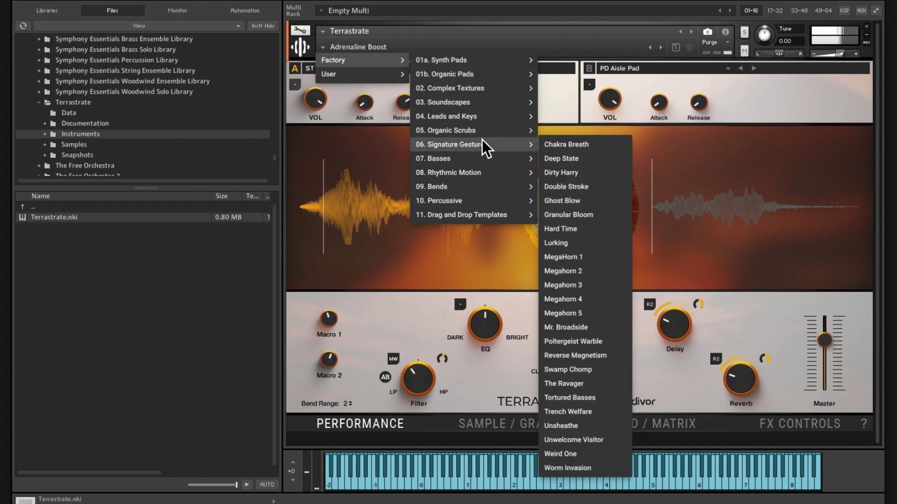
left_click(578, 147)
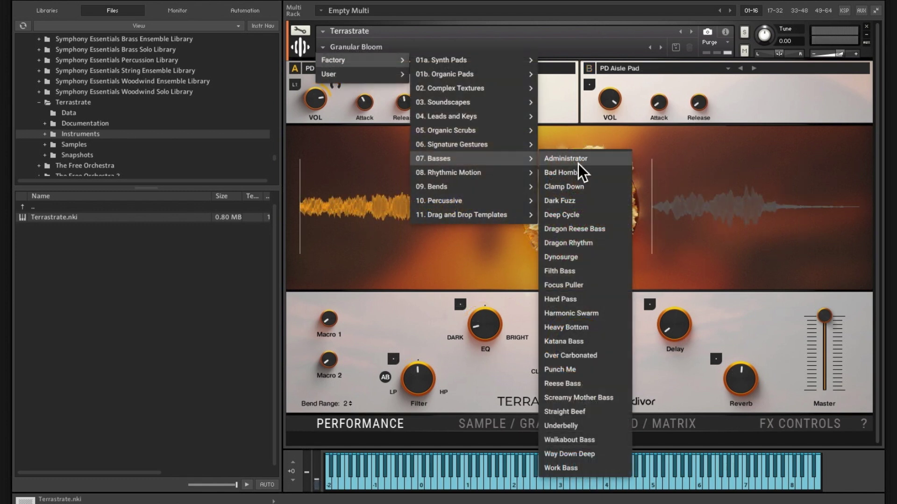
left_click(580, 173)
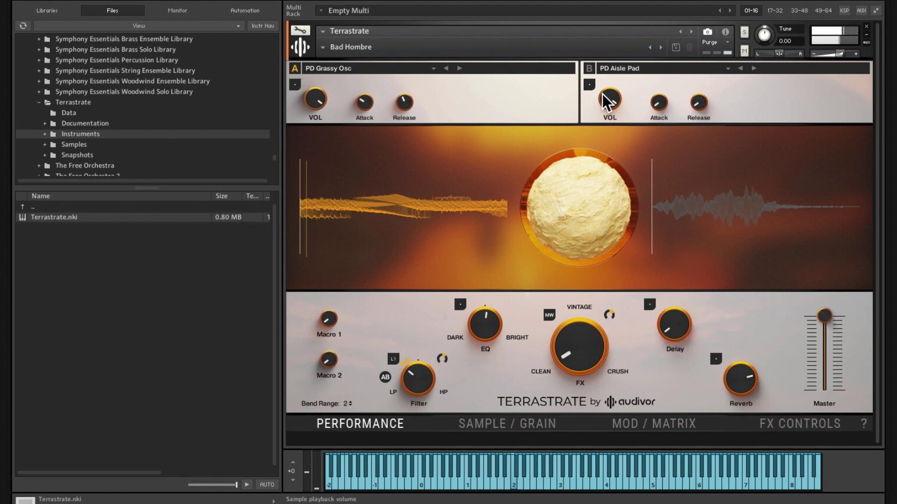
Load the factory snapshot A Tribe of Robots and advance to the snapshot Action Jackson.
left_click(589, 68)
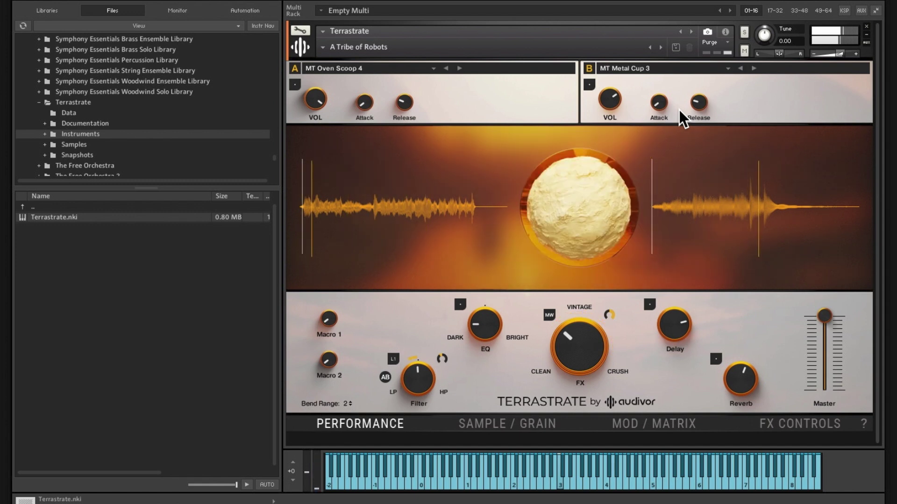
left_click(659, 47)
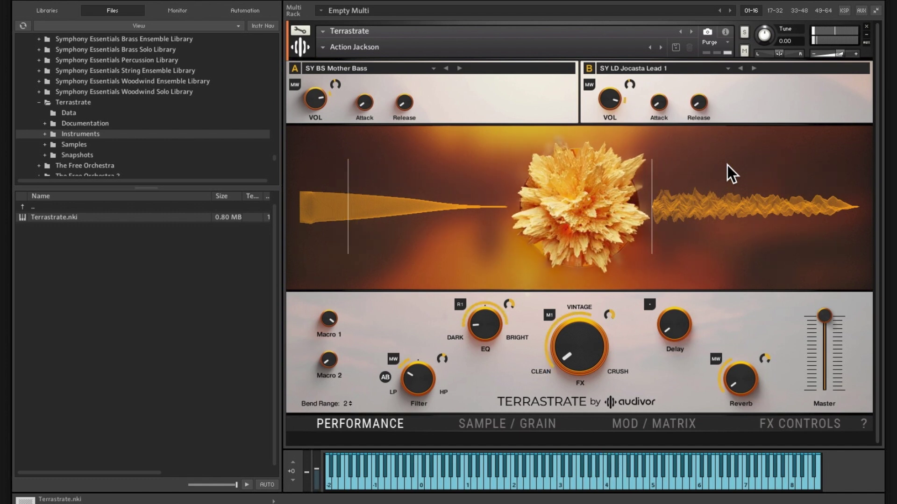
Load the factory snapshot Chamber Fifth from 09. Bends.
left_click(467, 46)
mouse_move(480, 191)
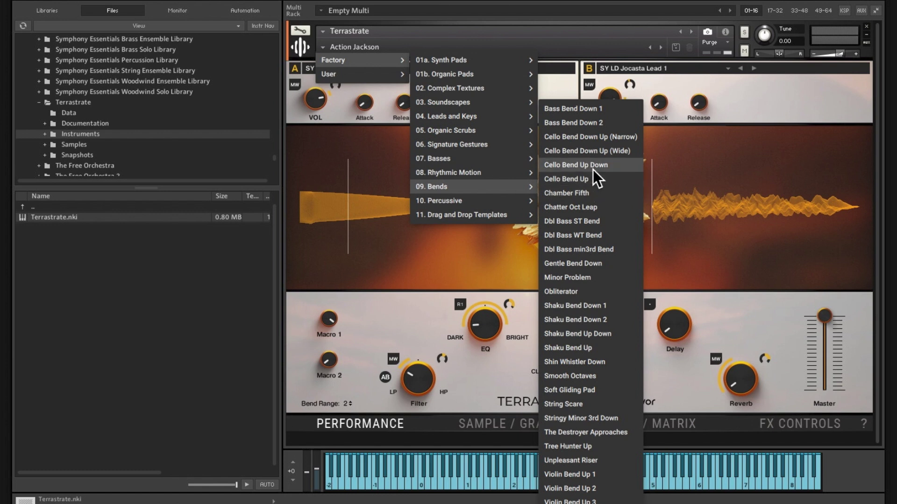
left_click(584, 188)
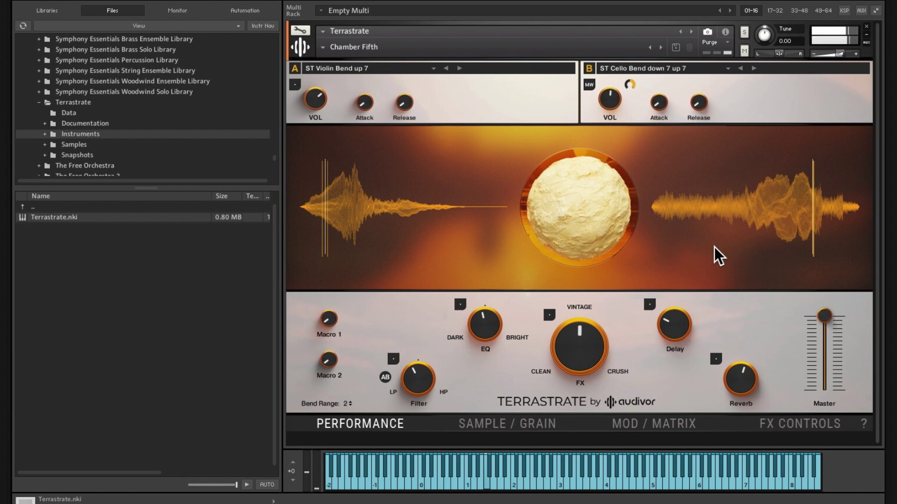
Load the factory snapshot Dbl Bass ST Bend from 09. Bends and advance to Dbl Bass WT Bend.
left_click(322, 45)
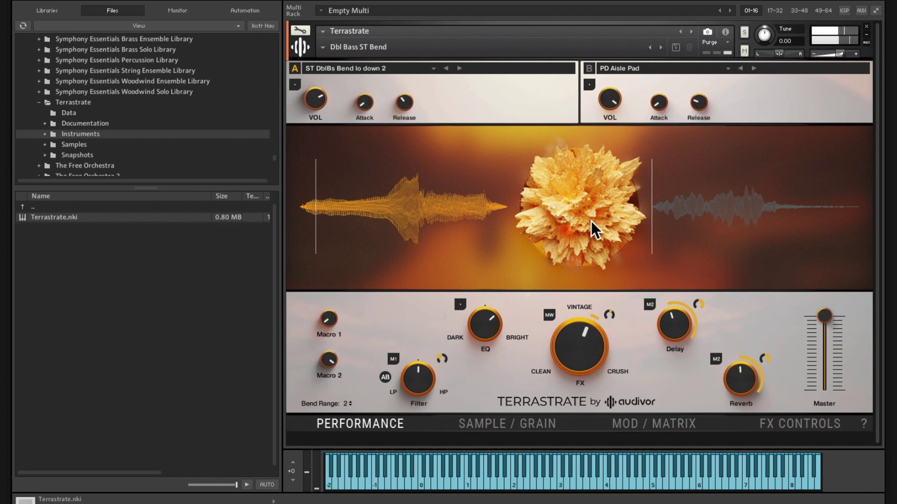
left_click(659, 48)
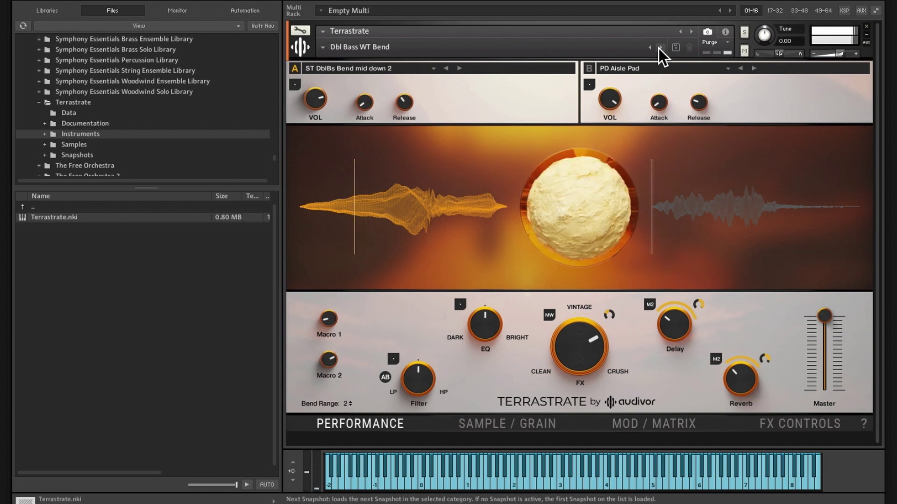
Load the factory snapshot Brush Stomp from 10. Percussive.
left_click(327, 47)
mouse_move(333, 60)
mouse_move(476, 198)
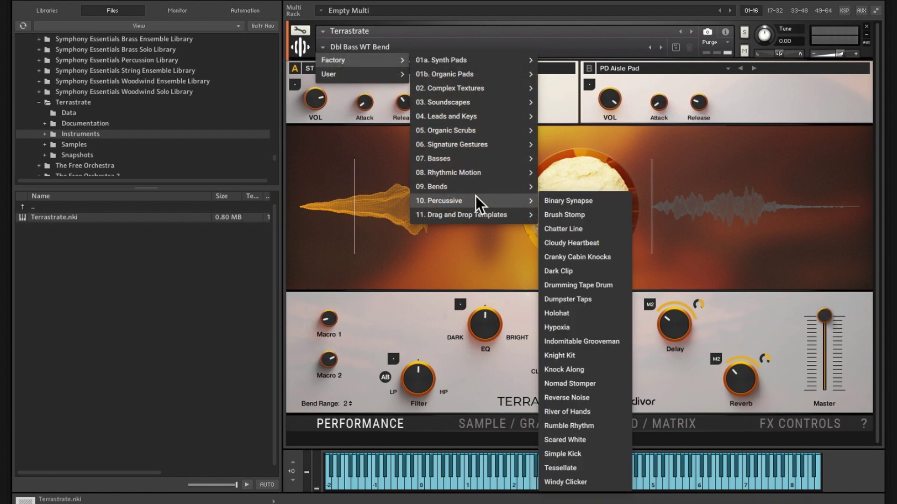
left_click(571, 215)
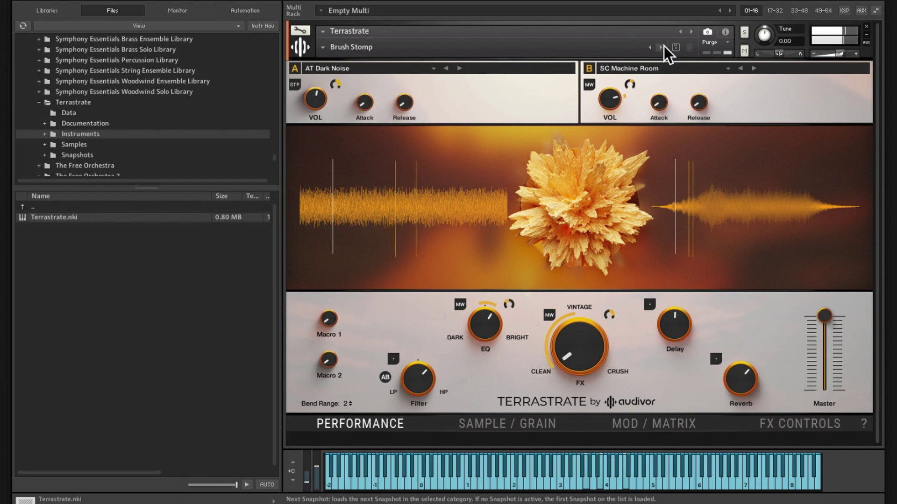
View the factory snapshots in 11. Drag and Drop Templates and 01a. Synth Pads without loading any.
left_click(352, 47)
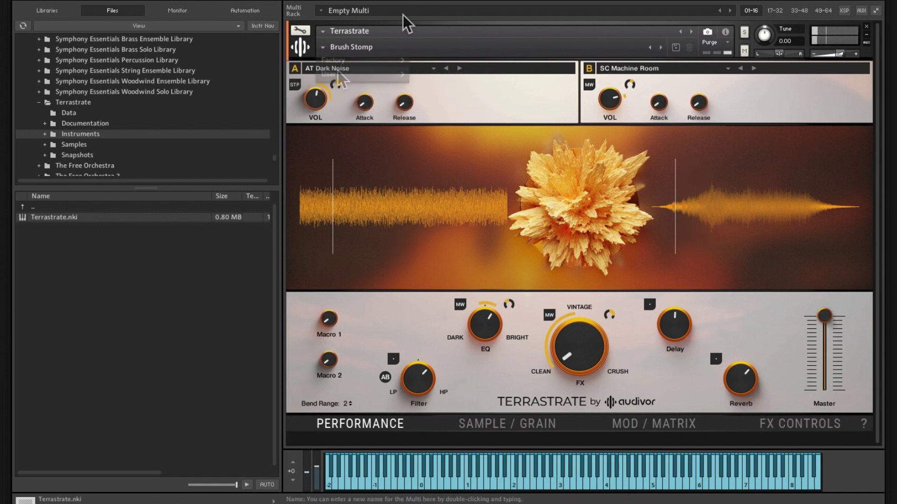
mouse_move(348, 61)
mouse_move(470, 214)
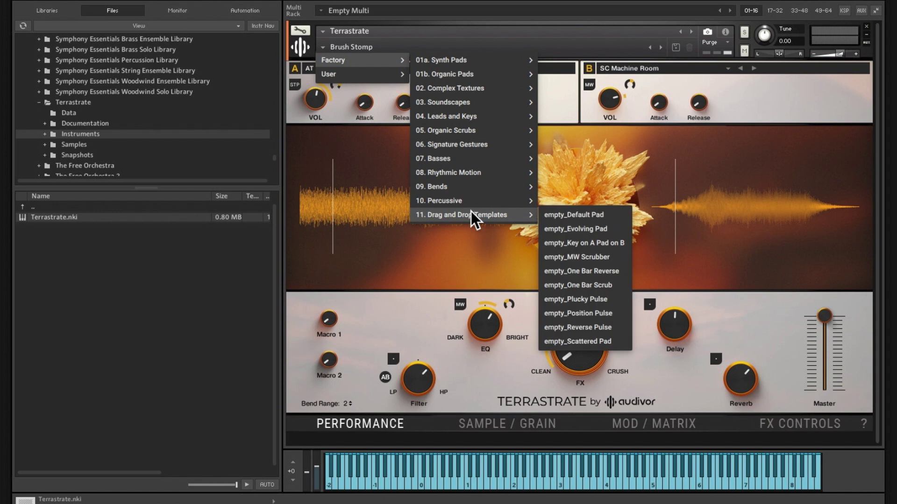
mouse_move(467, 60)
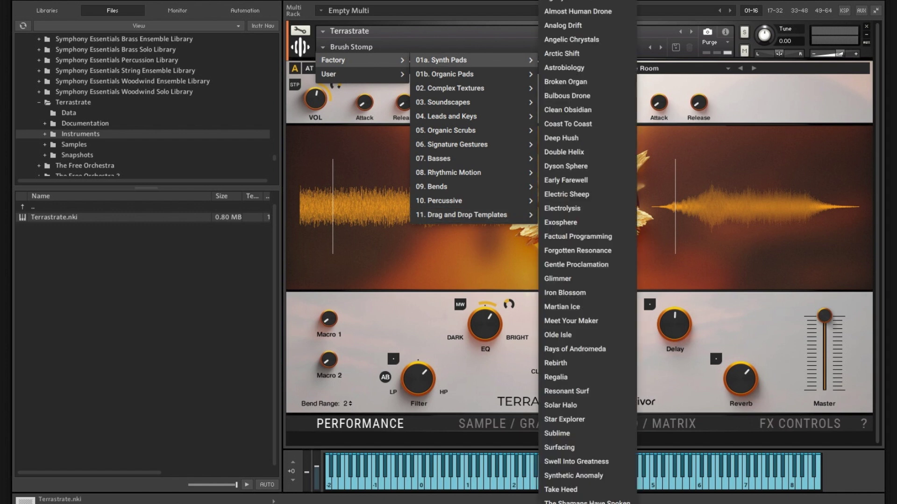
left_click(444, 32)
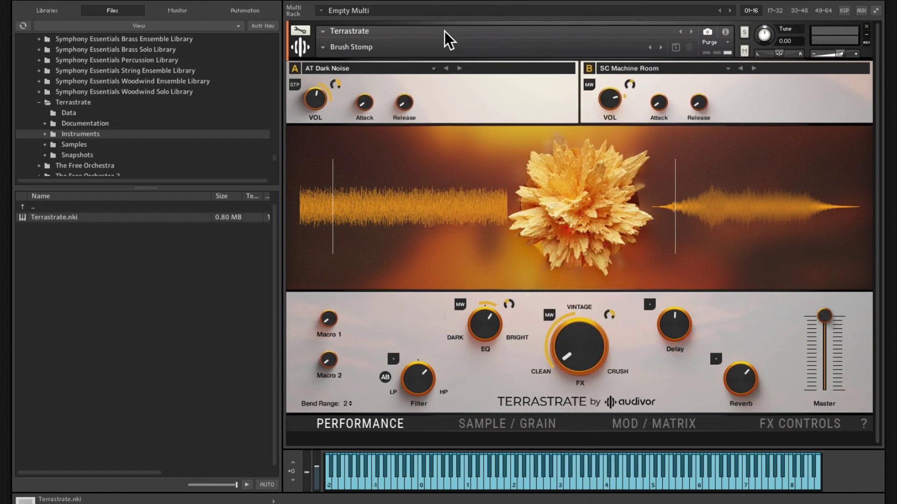